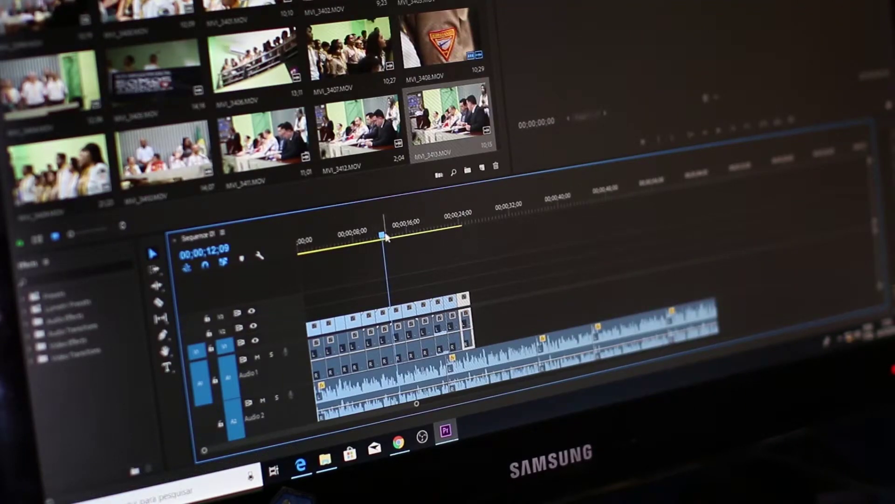
- Drag the playhead back to 00:00:00:00 in the Parklands Walkthrough sequence
left_click_drag(386, 237, 443, 226)
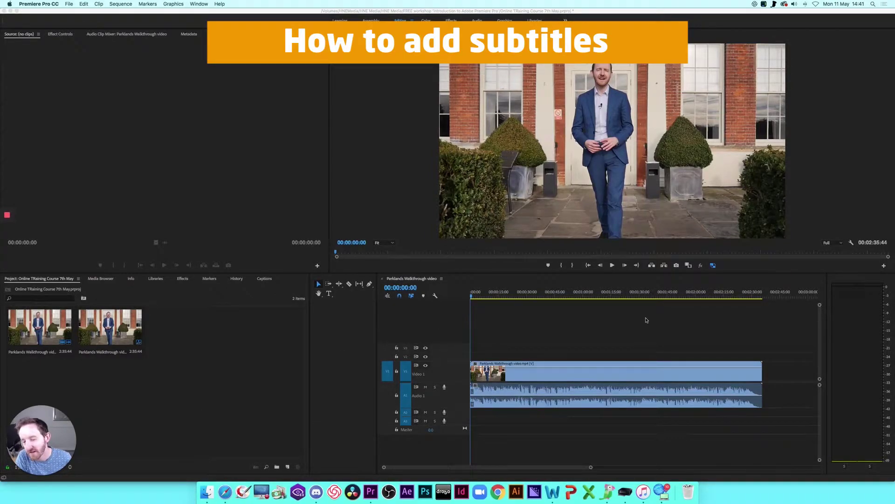
- Scrub through the walkthrough footage, then make the project bin active
left_click_drag(535, 294, 473, 298)
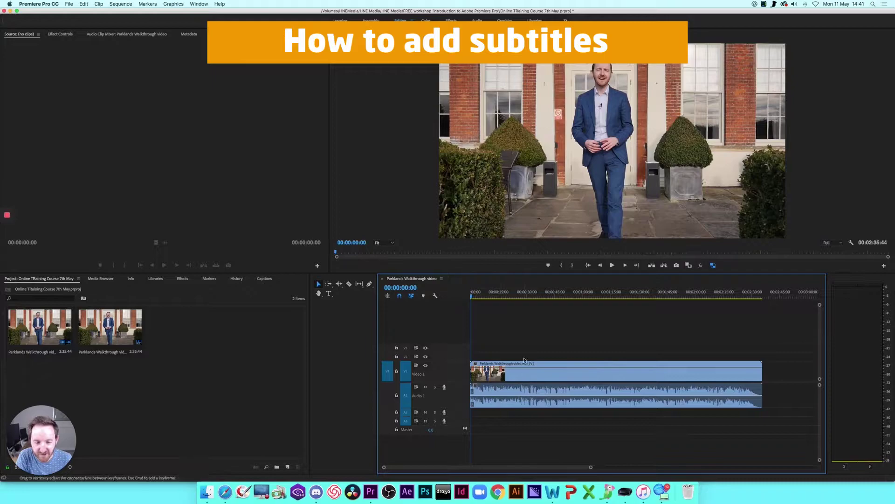
left_click_drag(524, 295, 465, 298)
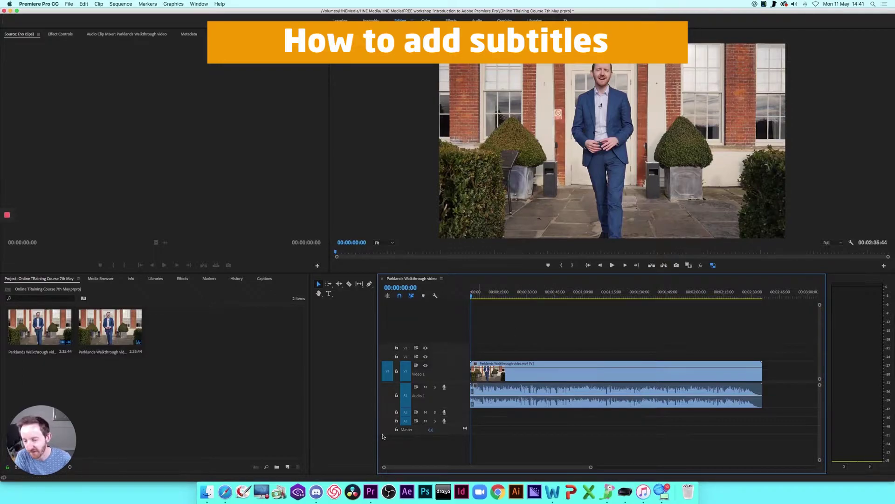
left_click(43, 279)
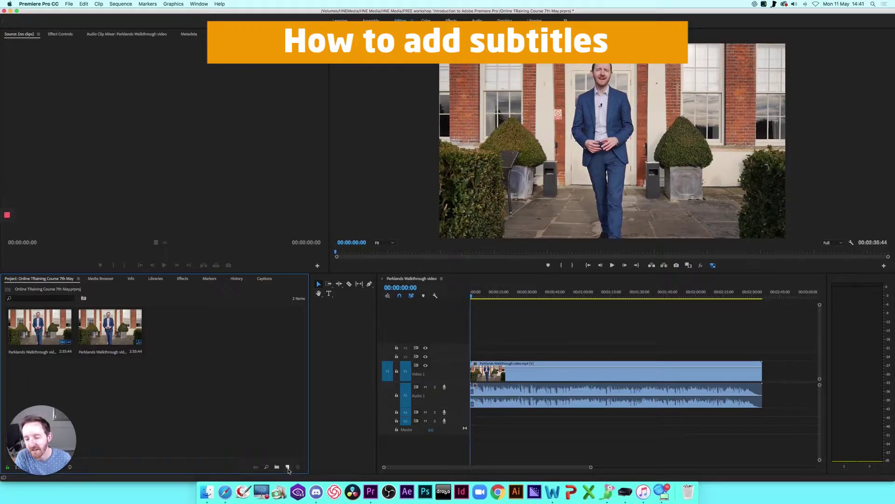
- Create a new Open Captions item at 1920×1080 with a 50.00 fps timebase
left_click(288, 468)
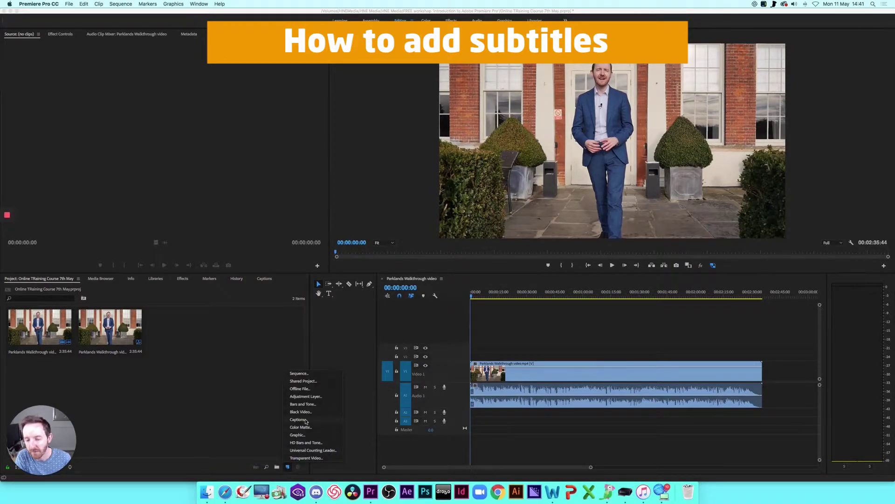
left_click(298, 419)
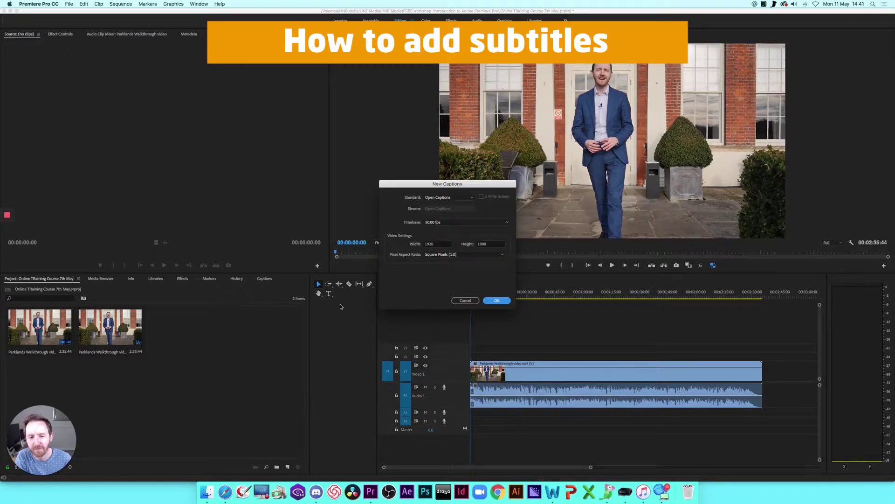
left_click(470, 198)
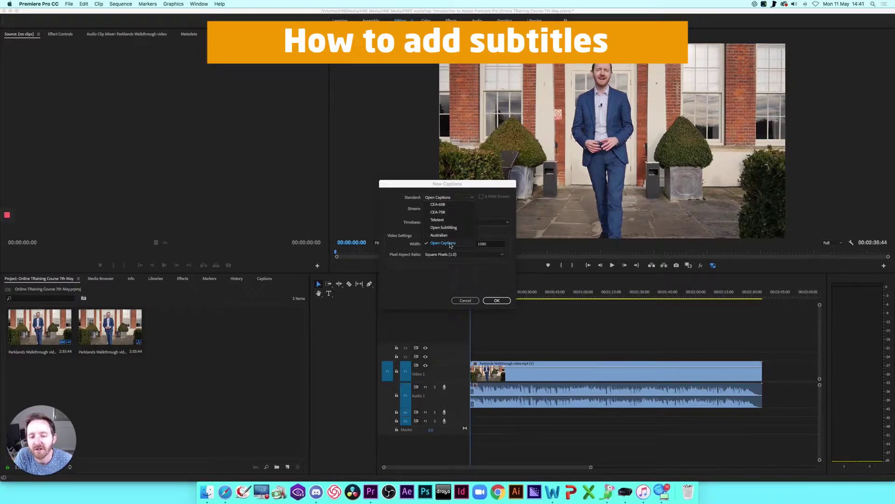
left_click(443, 243)
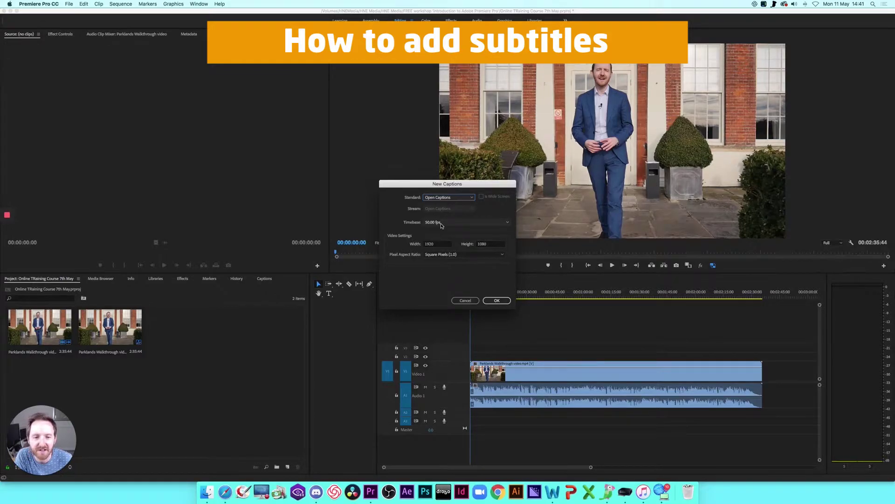
left_click(441, 225)
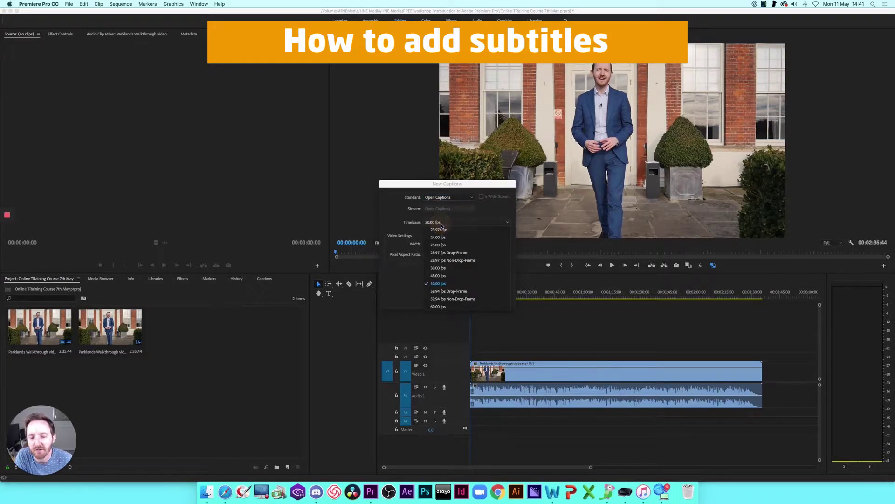
left_click(441, 284)
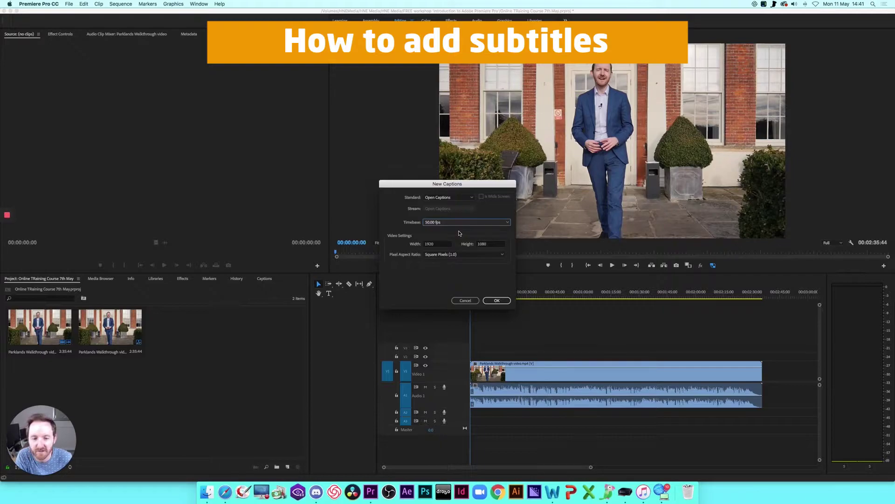
left_click(497, 300)
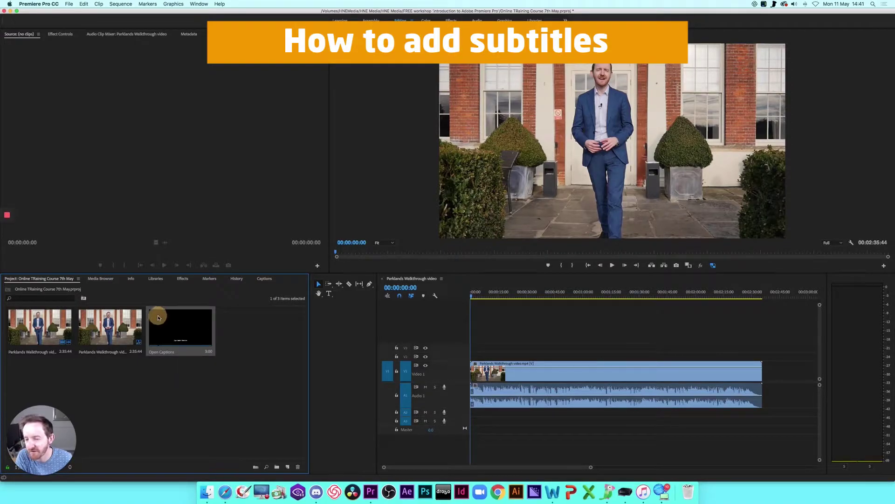
- Place the Open Captions item on the track above V1 and preview its placeholder caption
left_click_drag(159, 316, 762, 352)
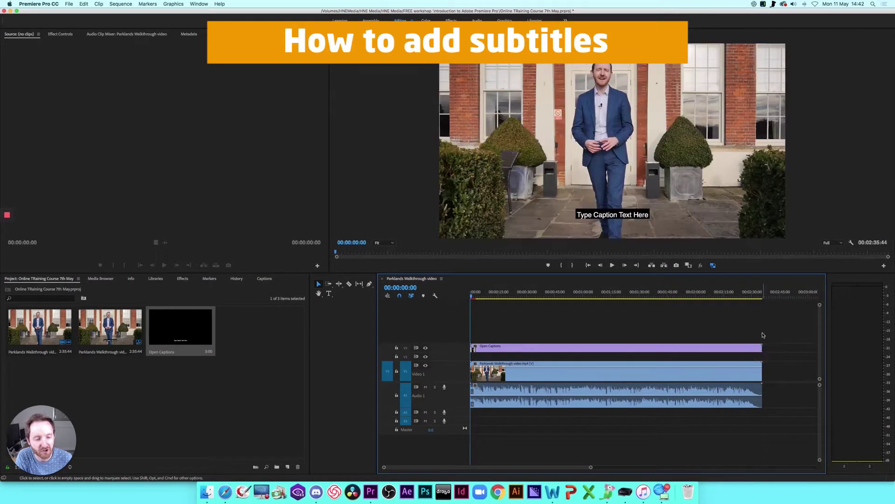
left_click_drag(764, 295, 446, 301)
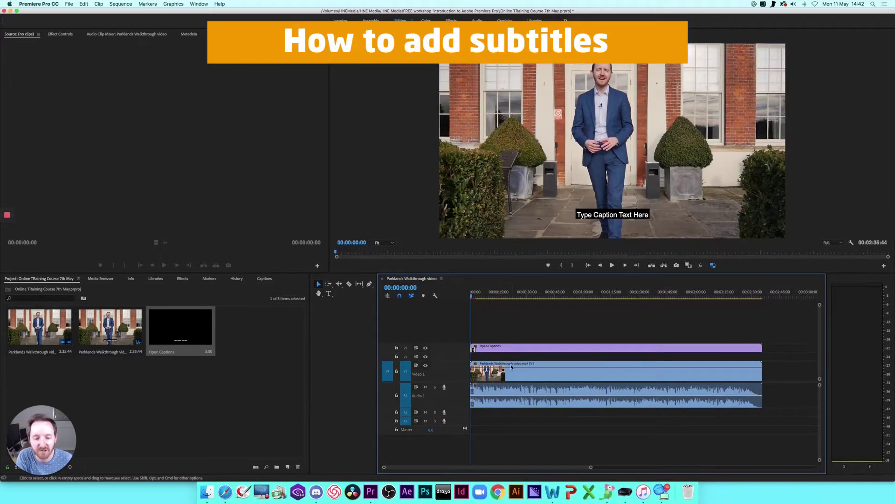
left_click_drag(591, 468, 515, 466)
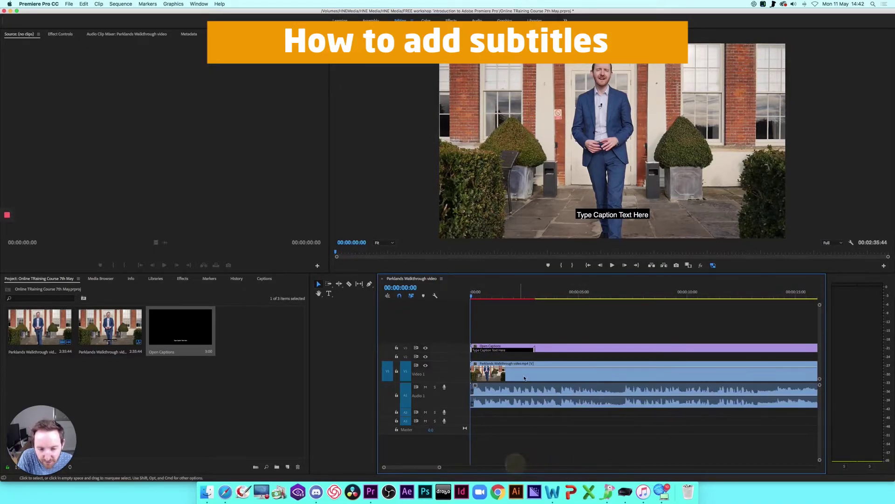
left_click_drag(521, 293, 461, 305)
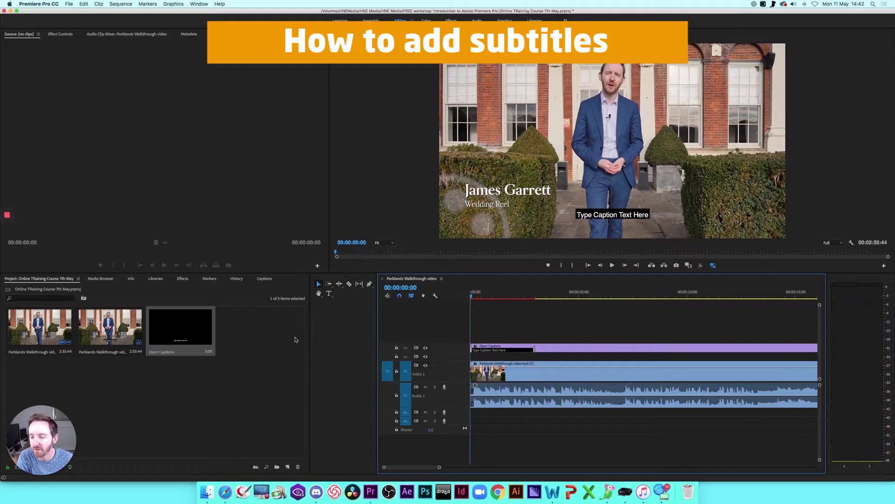
- Change the caption background colour to green, then to black
double_click(175, 328)
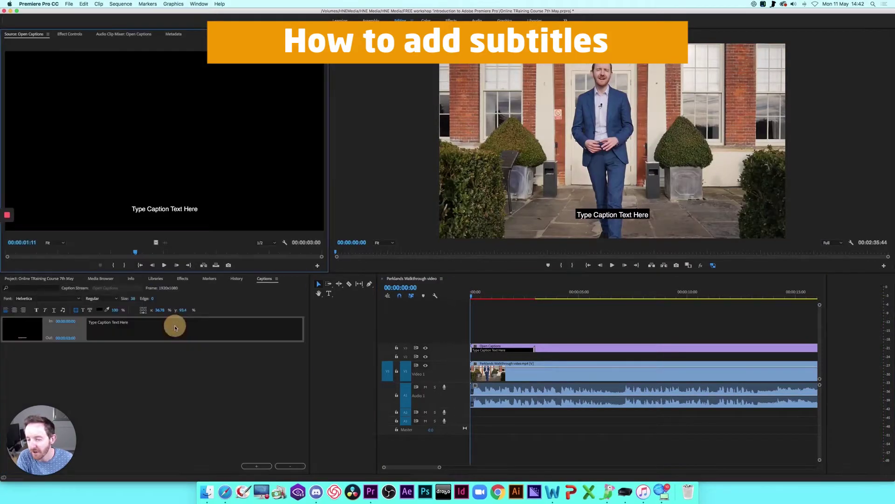
left_click(100, 311)
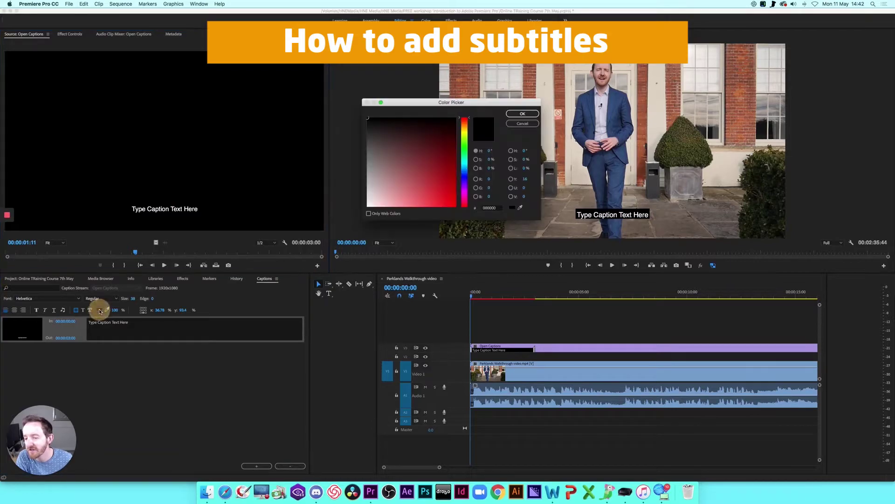
mouse_move(412, 140)
left_mouse_down()
mouse_move(426, 160)
mouse_move(464, 140)
mouse_move(446, 198)
left_mouse_up()
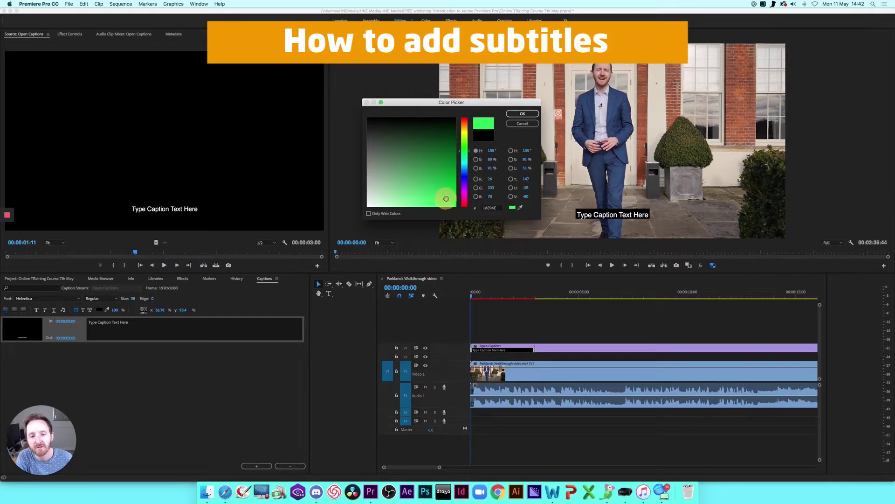
left_click(524, 114)
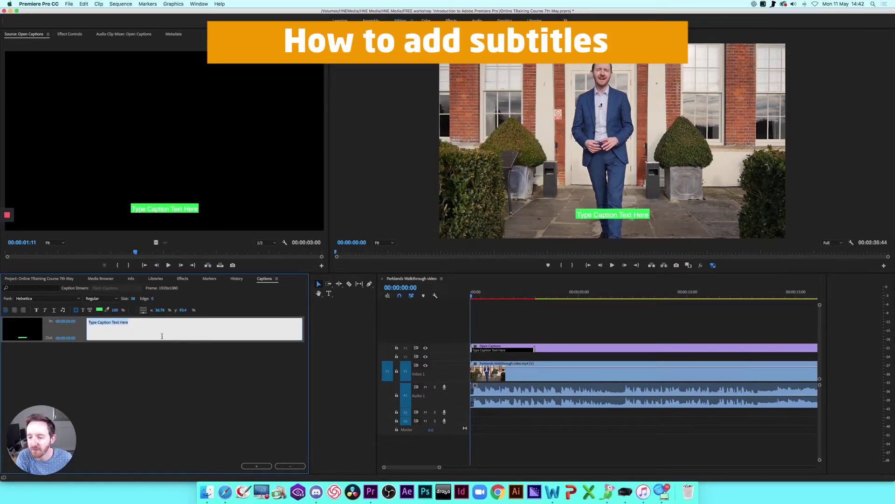
left_click(100, 310)
left_click_drag(424, 160, 351, 109)
left_click(523, 113)
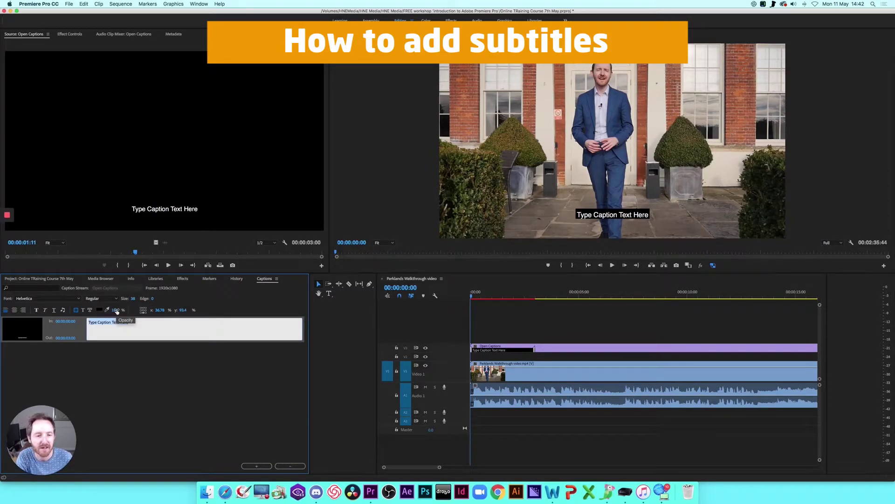
- Set the caption background opacity to 50%, then to 0%
left_click(114, 310)
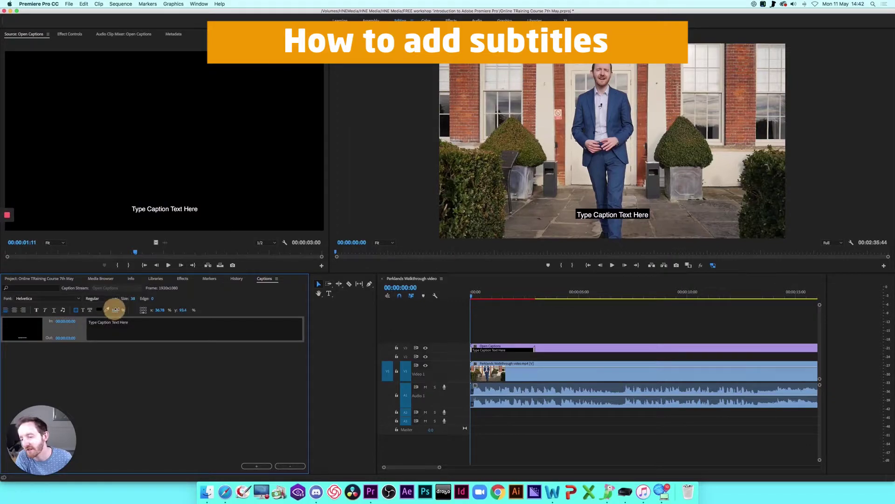
left_click_drag(114, 310, 39, 309)
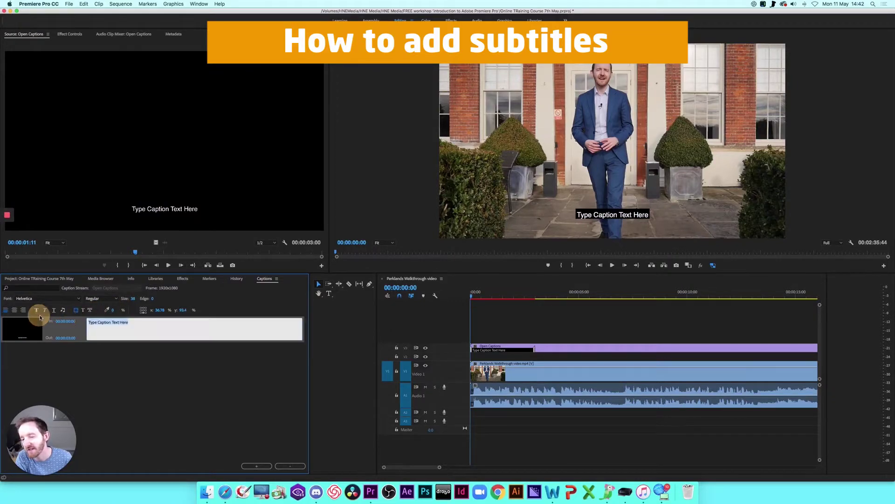
left_click(116, 314)
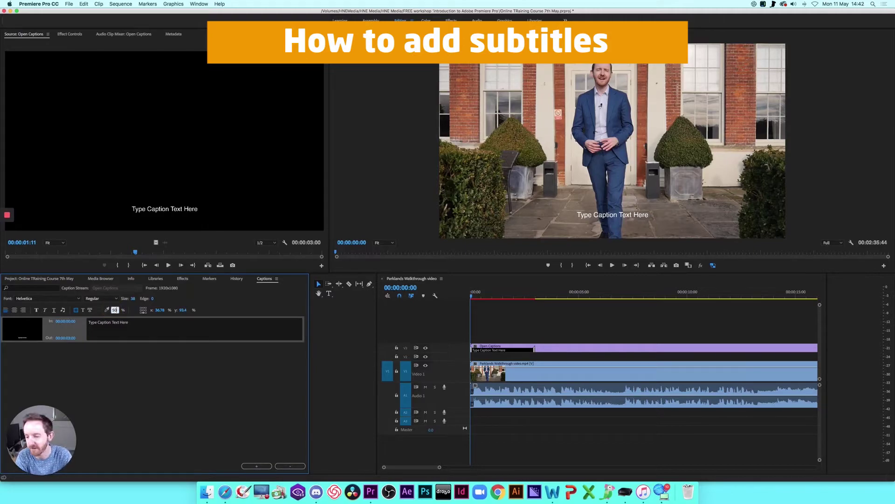
key("Return")
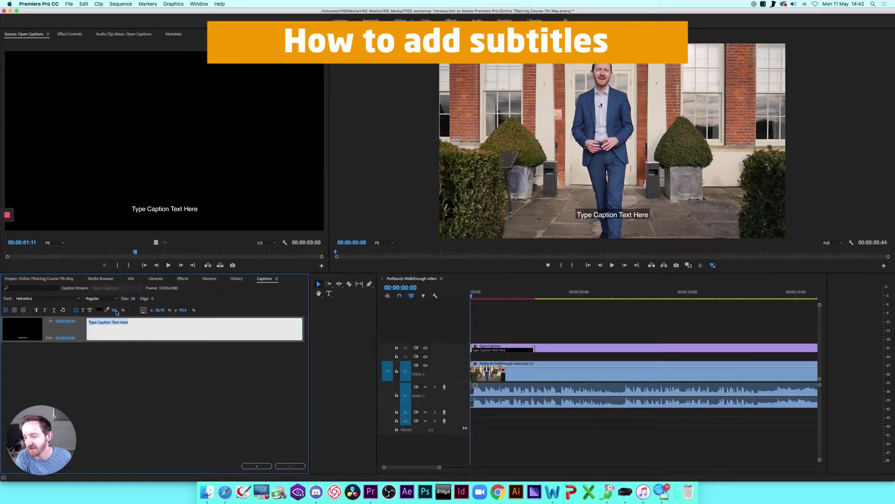
left_click(115, 310)
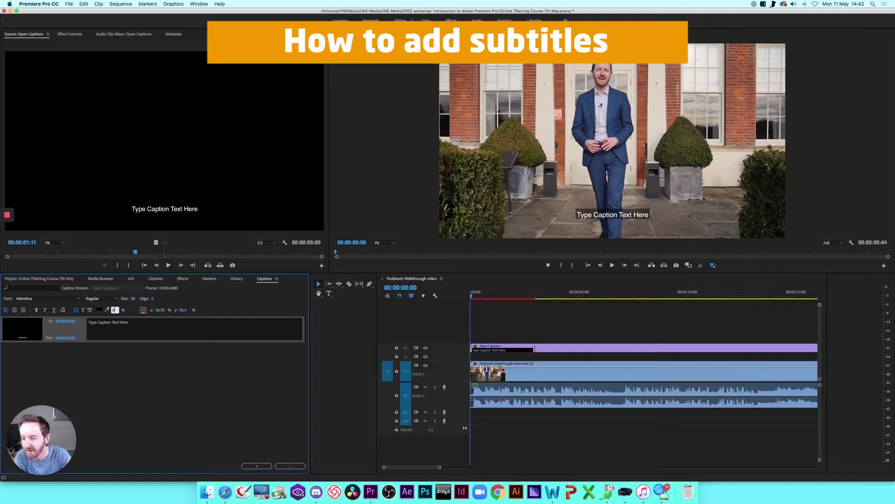
type("0")
key("Return")
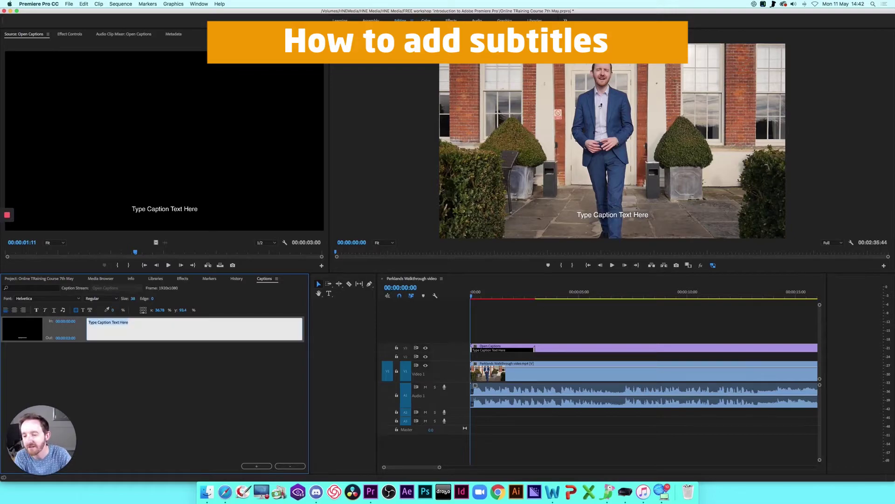
- Select the first transcript line in the Word script, then return to Premiere Pro
left_click(552, 492)
left_click(247, 179)
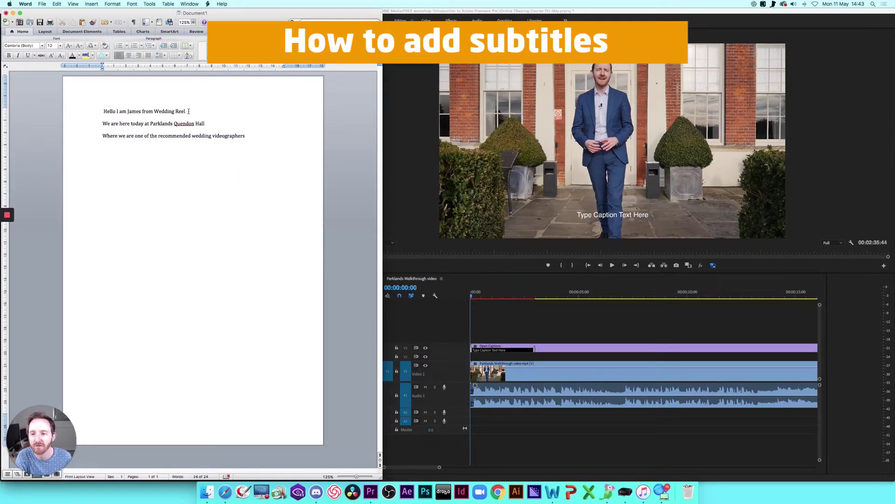
left_click_drag(189, 111, 103, 114)
key("super+c")
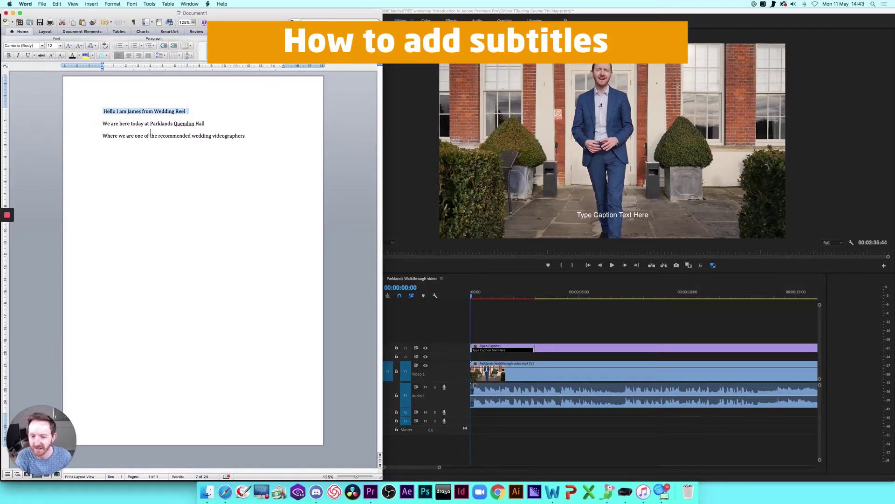
left_click(513, 325)
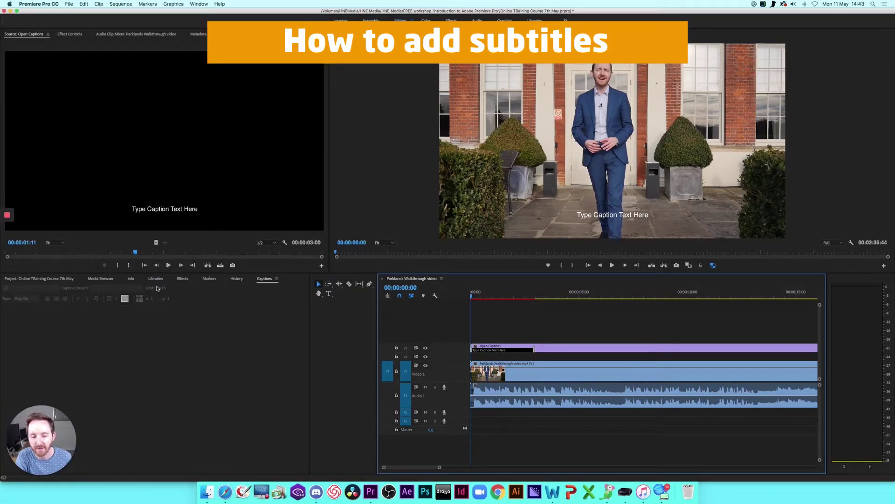
- Replace the placeholder caption text with the pasted first transcript line
left_click(58, 281)
double_click(163, 324)
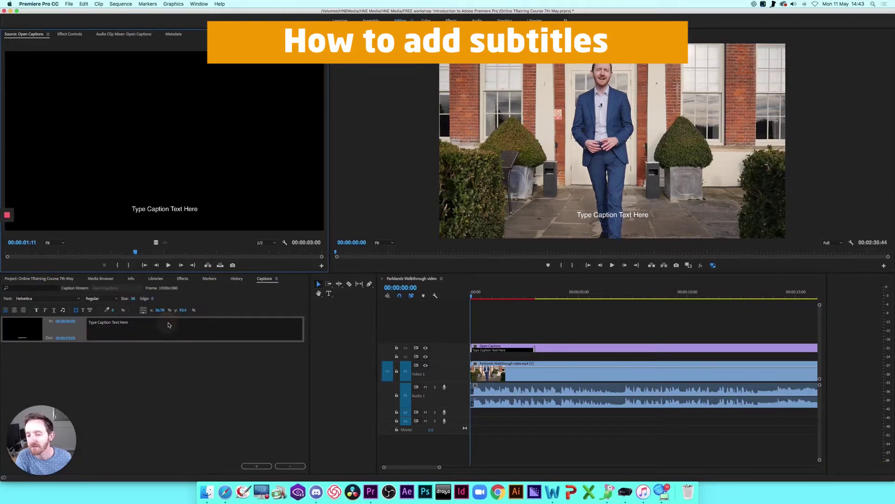
left_click(141, 330)
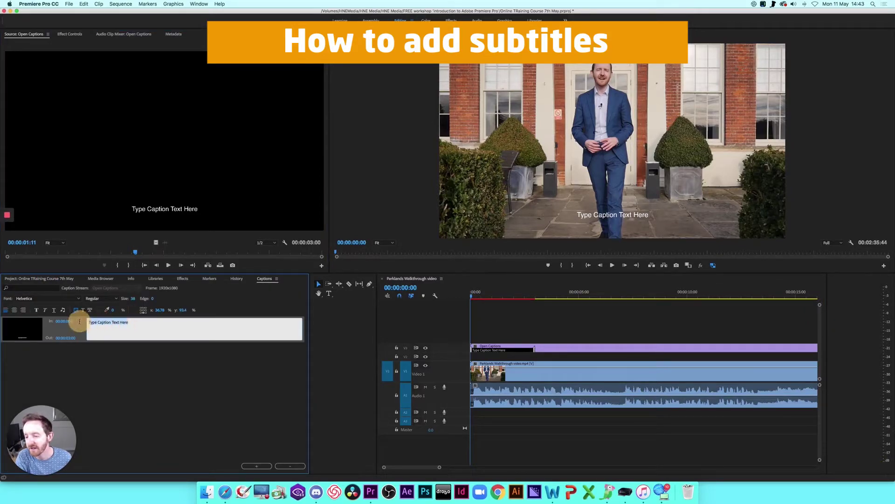
key("super+v")
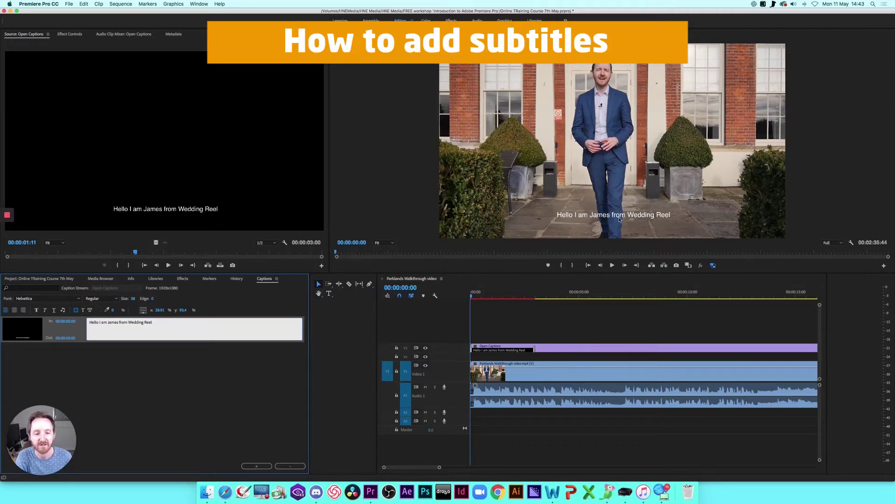
left_click(474, 296)
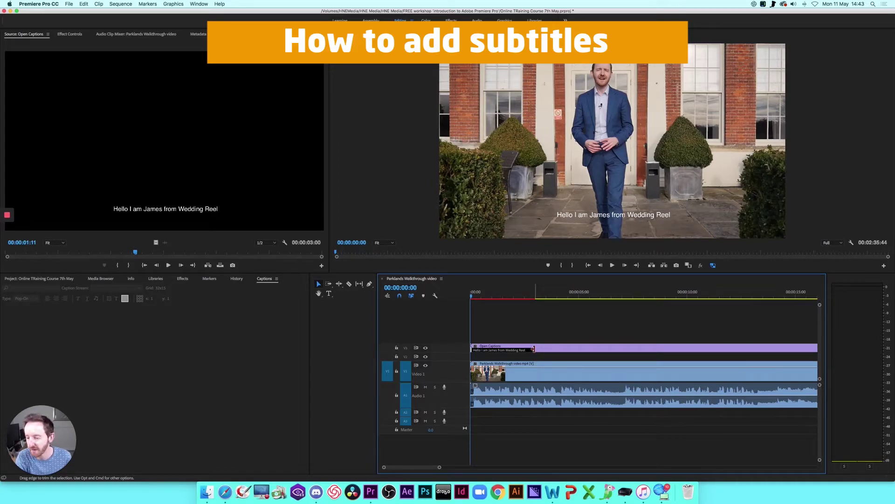
- Trim the first caption to end after the spoken introduction and replay to check it
key("space")
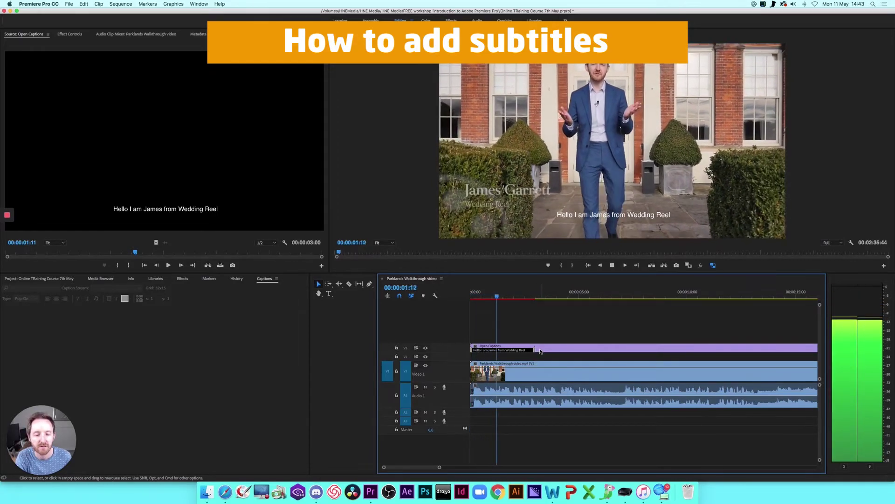
left_click(527, 298)
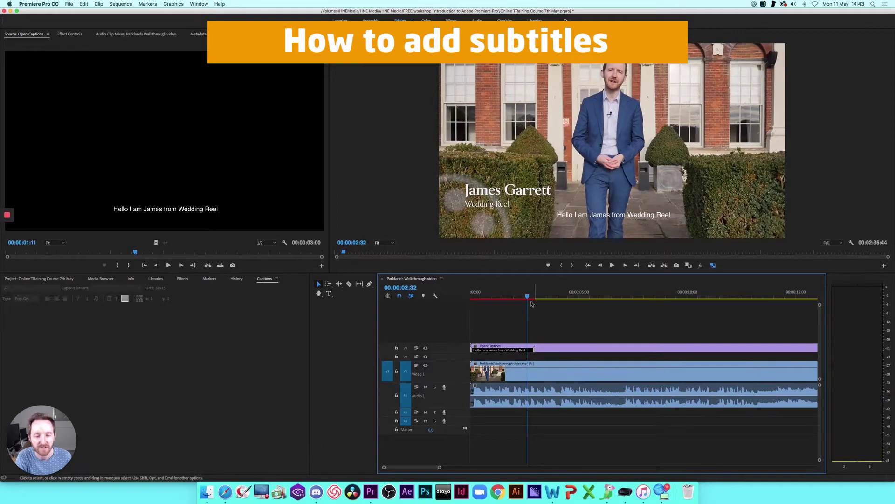
left_click_drag(527, 298, 513, 297)
left_click_drag(533, 348, 511, 349)
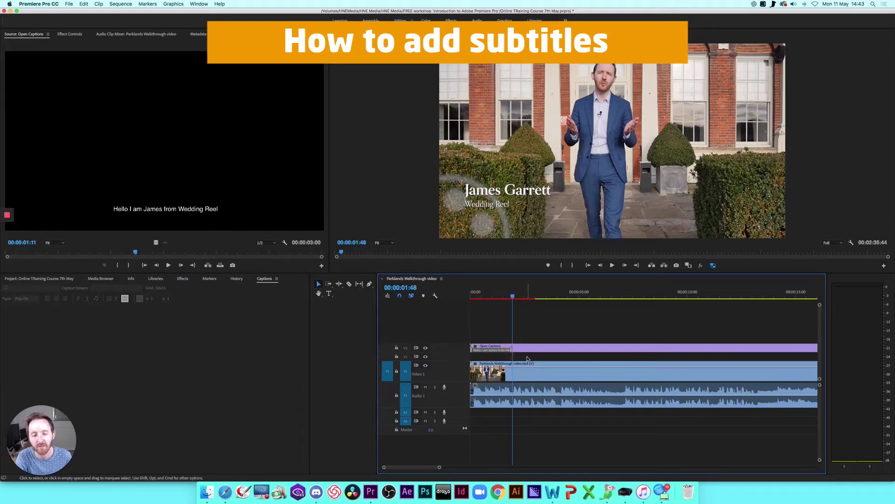
left_click(497, 297)
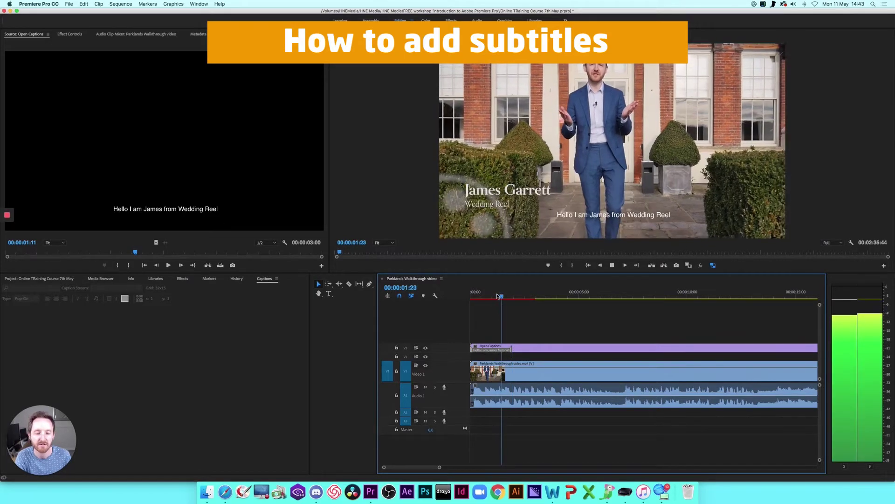
key("space")
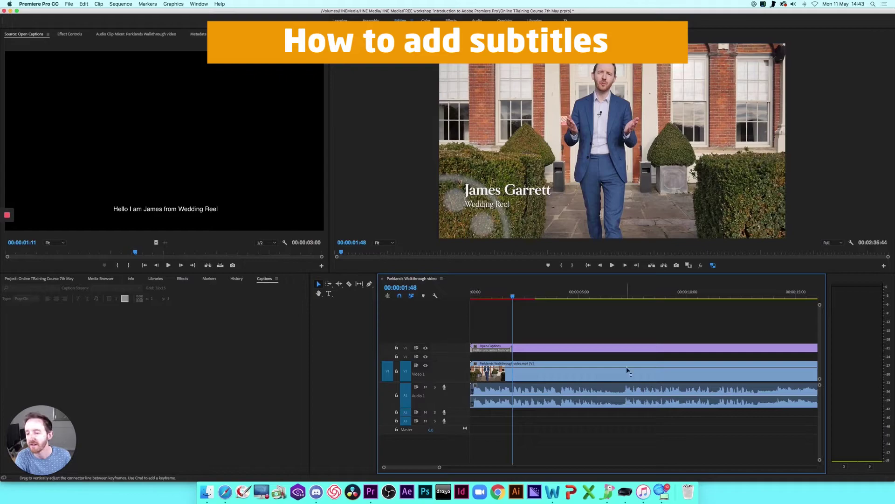
- Add an empty second caption after the first one
left_click(580, 348)
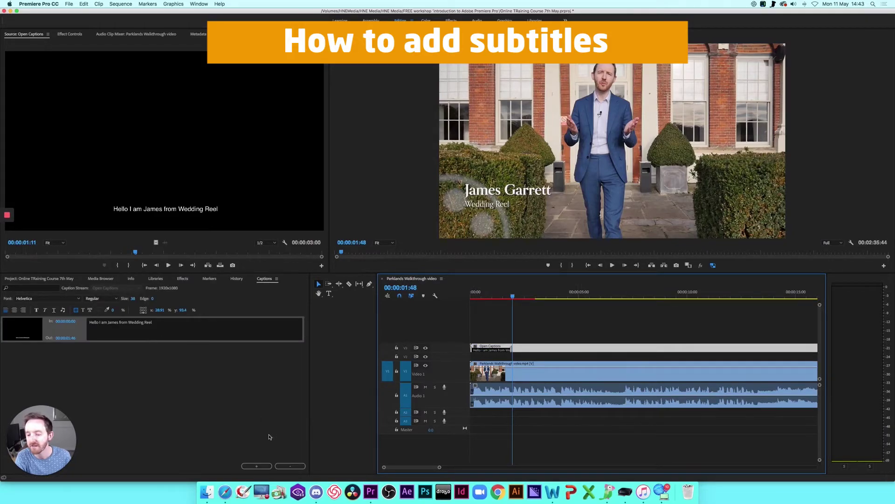
left_click(256, 465)
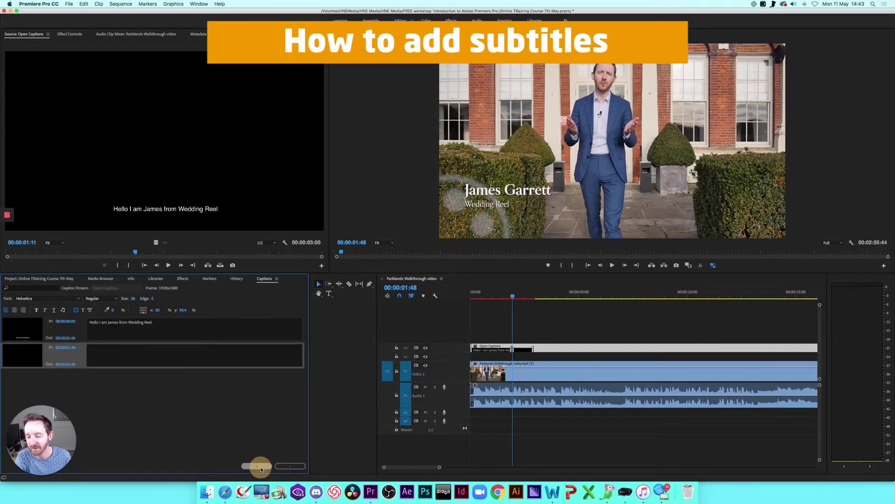
left_click(169, 350)
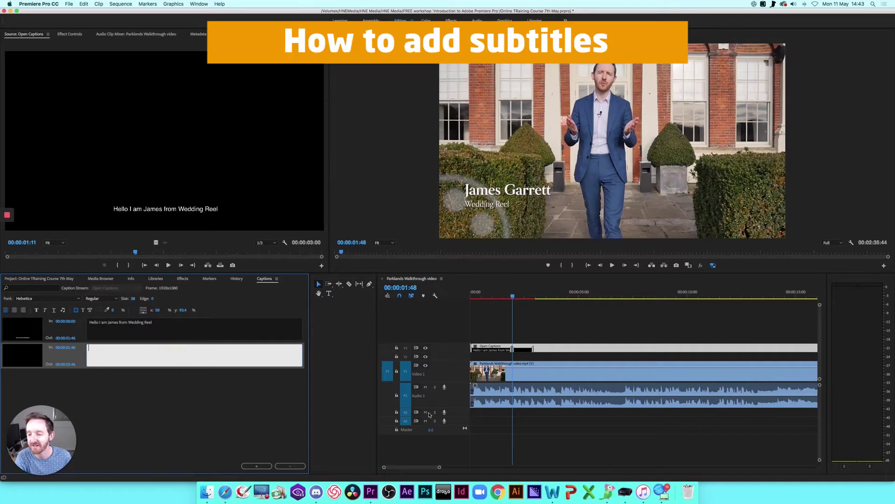
- Select the line 'We are here today at Parklands Quendon Hall' in Word
left_click(554, 492)
right_click(208, 124)
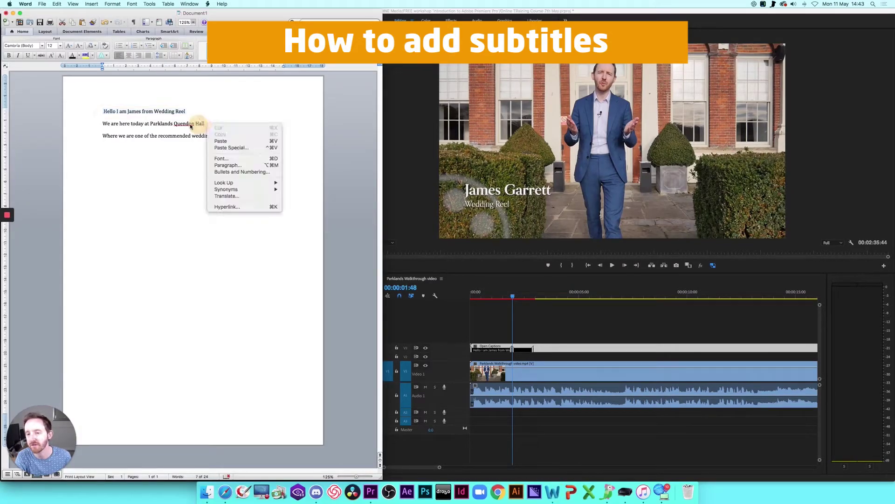
left_click(118, 131)
left_click_drag(205, 124, 102, 126)
key("super+c")
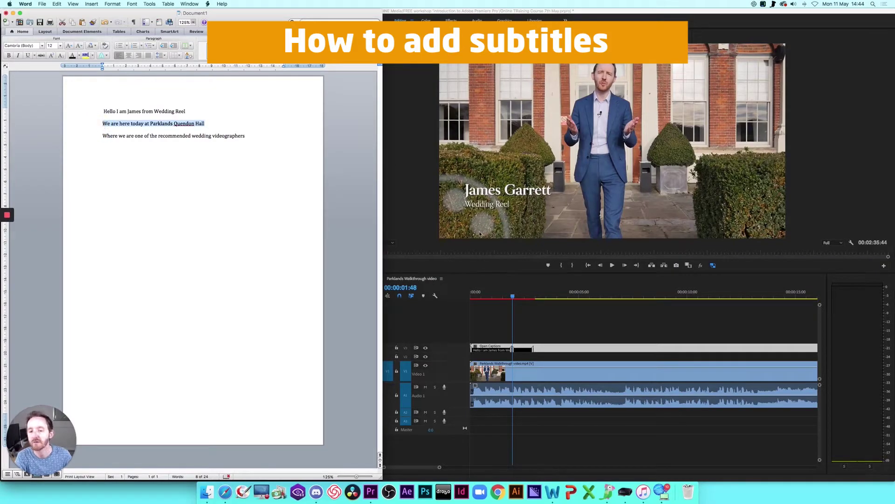
- Paste 'We are here today at Parklands Quendon Hall' into the second caption
left_click(527, 318)
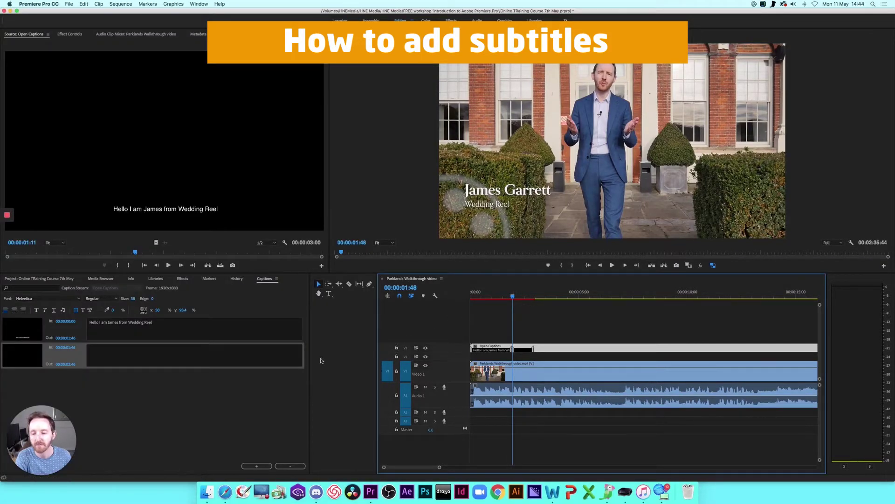
left_click(135, 354)
key("super+v")
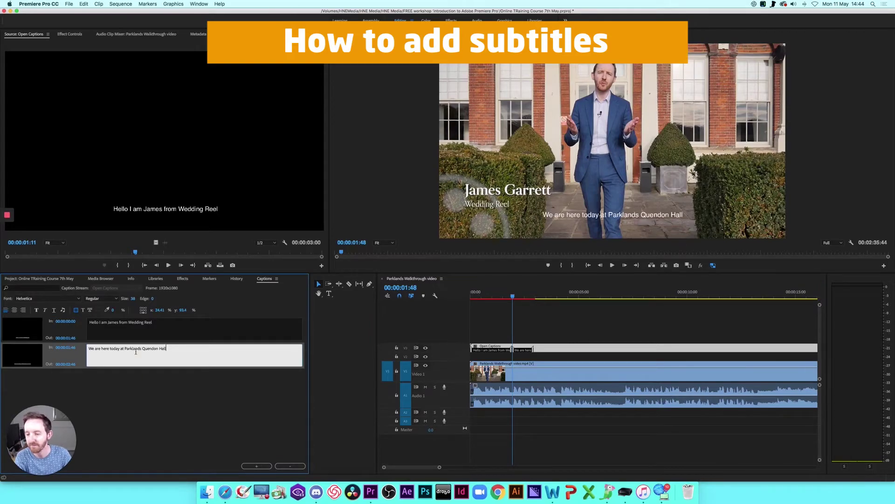
left_click(501, 297)
- Play the sequence and extend the second caption to end at 00:00:04:00
left_click(501, 297)
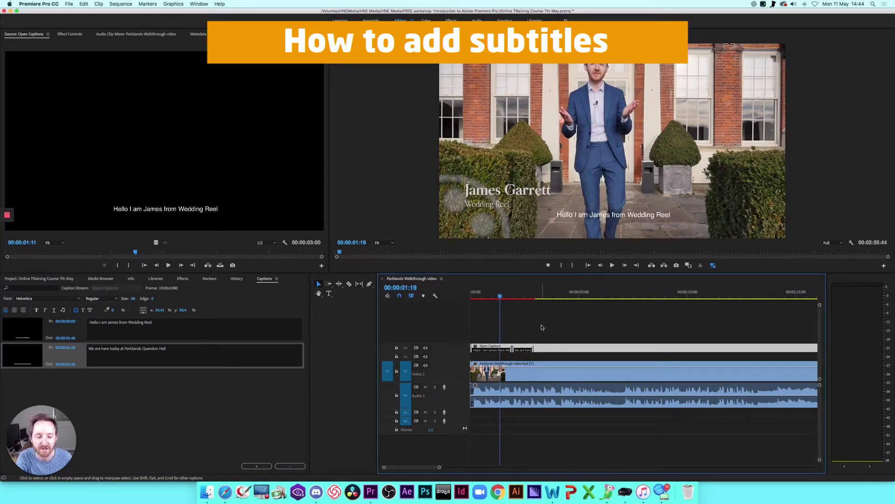
key("space")
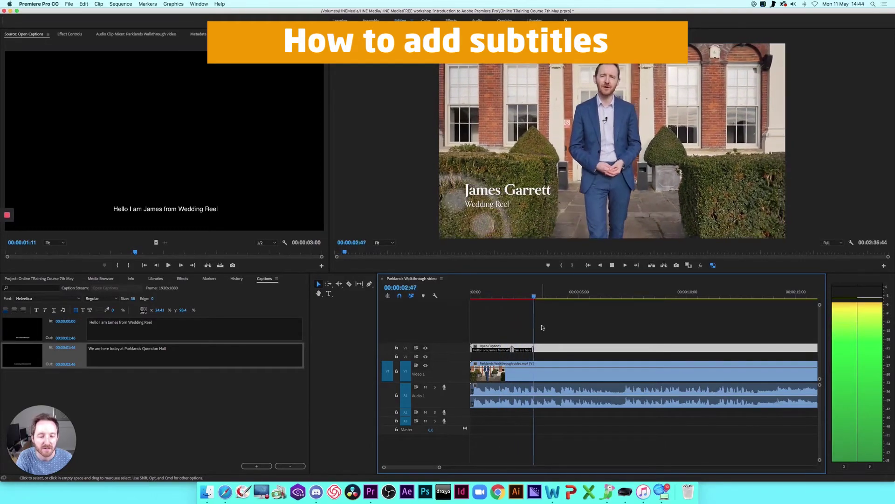
key("space")
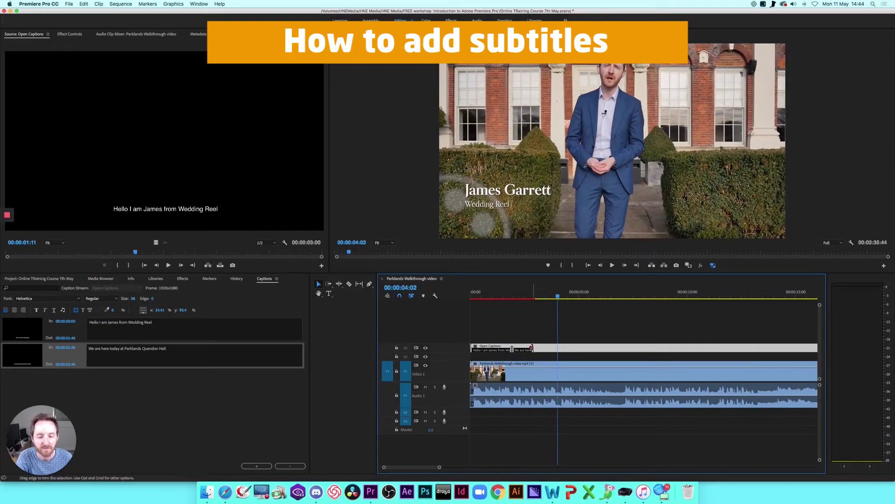
left_click_drag(533, 349, 557, 348)
- Add a third caption and copy the third transcript line from Word
left_click(254, 466)
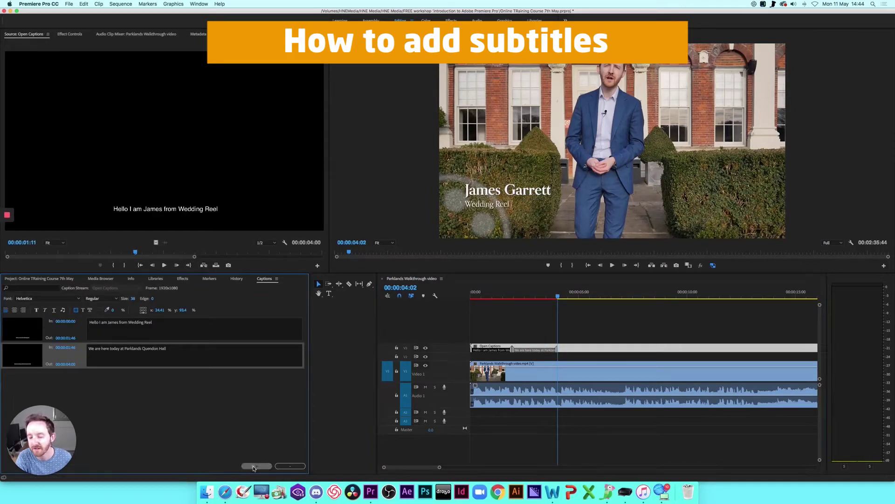
left_click(548, 495)
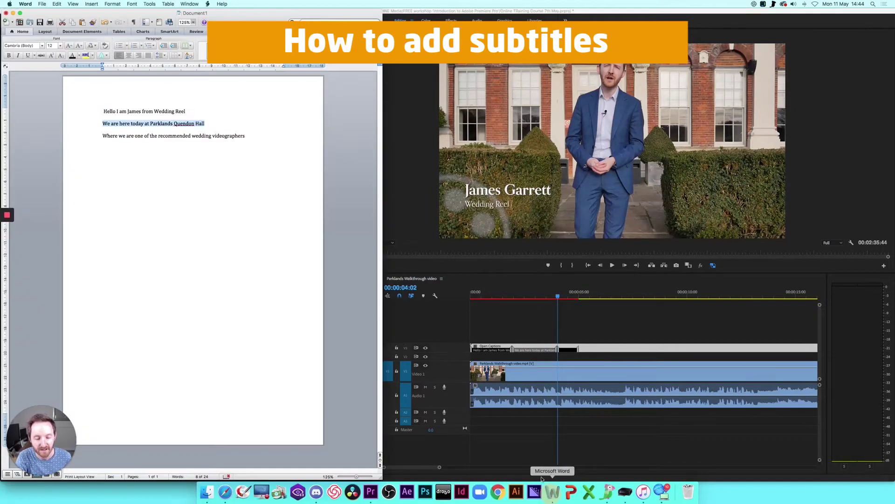
left_click_drag(246, 138, 107, 144)
key("super+c")
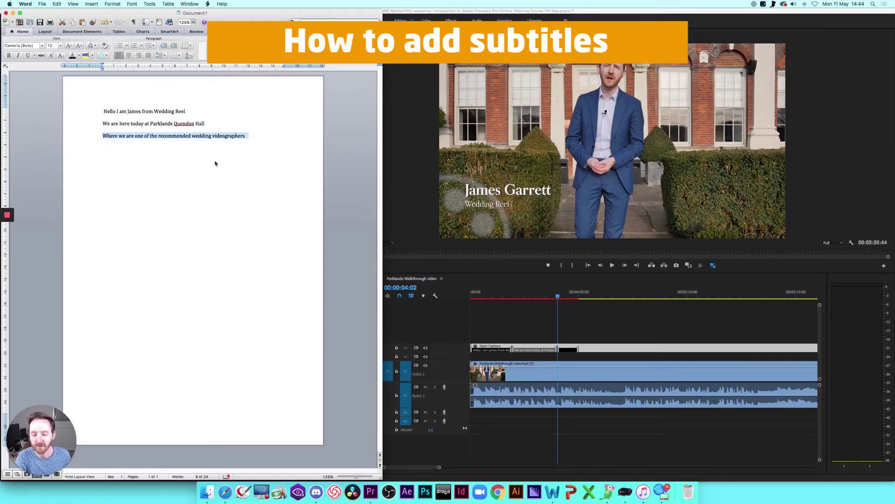
left_click(511, 315)
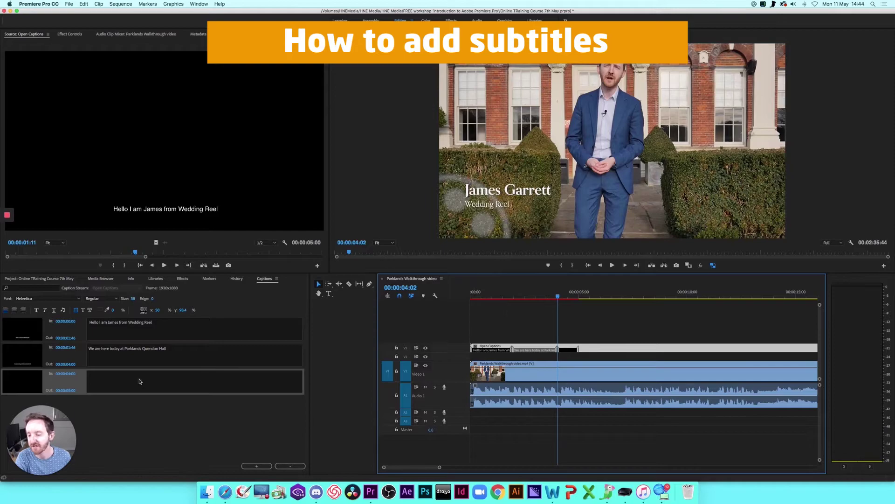
- Paste 'Where we are one of the recommended wedding videographers' into caption three, ending at 00:00:06:36
left_click(155, 385)
key("super+v")
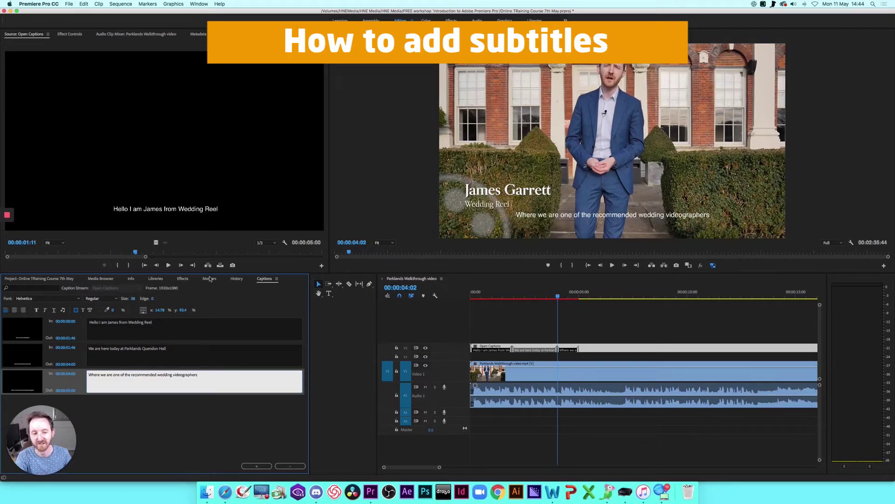
left_click(530, 297)
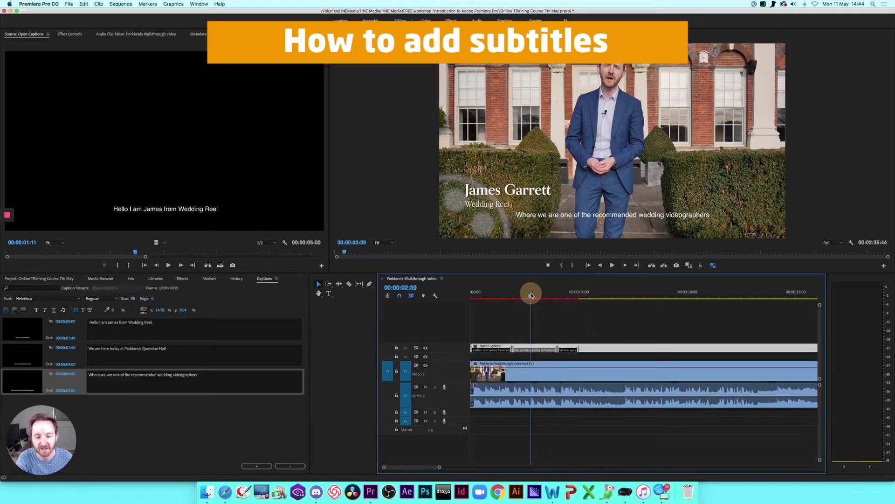
key("space")
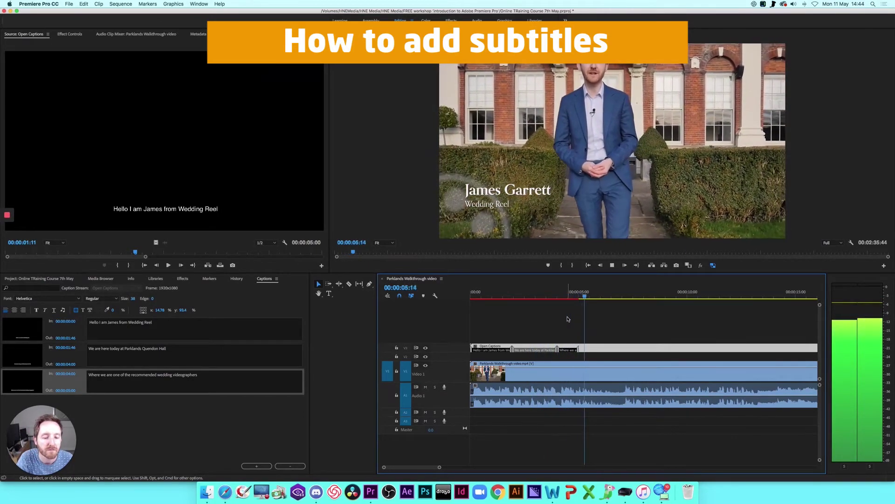
key("space")
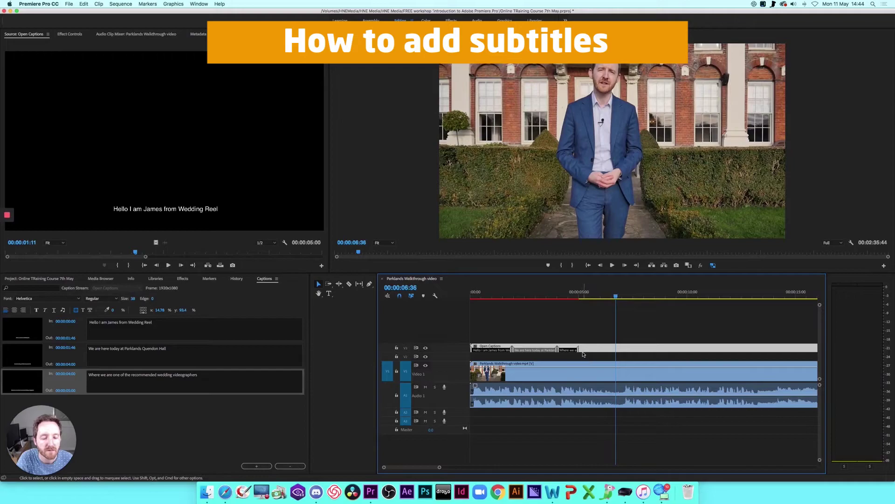
left_click_drag(579, 350, 615, 349)
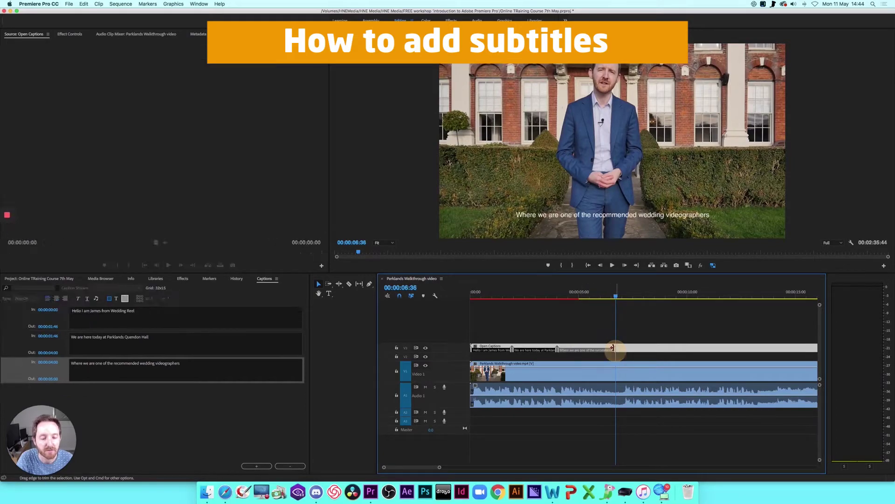
mouse_move(580, 296)
left_mouse_down()
mouse_move(474, 297)
mouse_move(574, 298)
left_mouse_up()
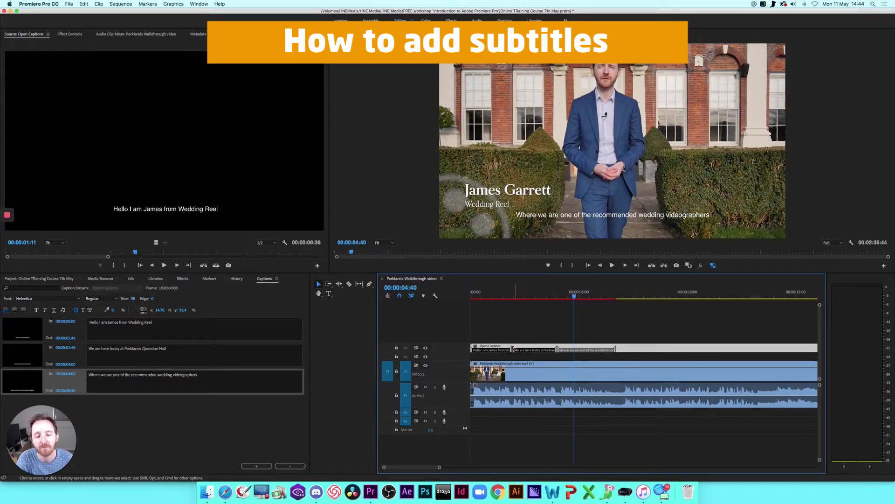
left_click_drag(521, 298, 461, 297)
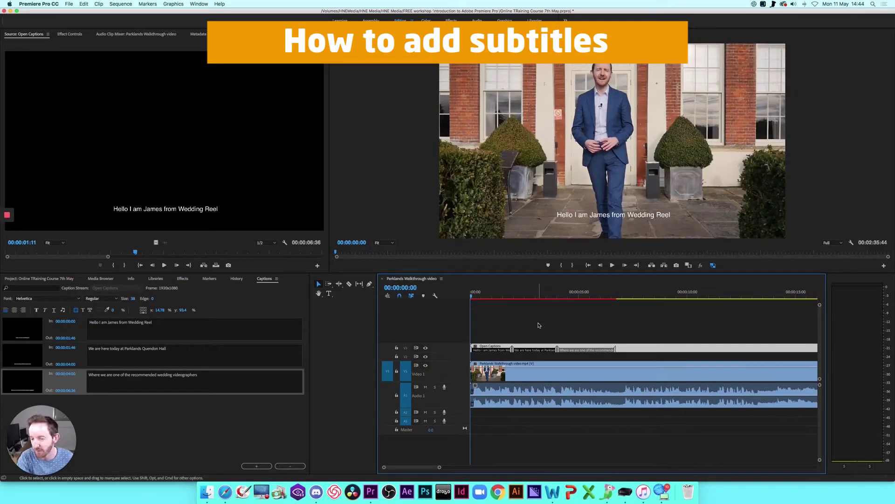
key("space")
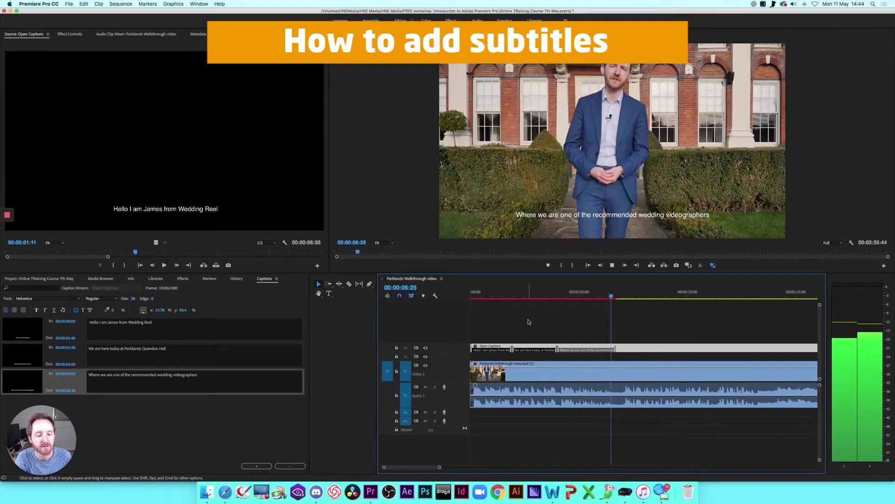
key("space")
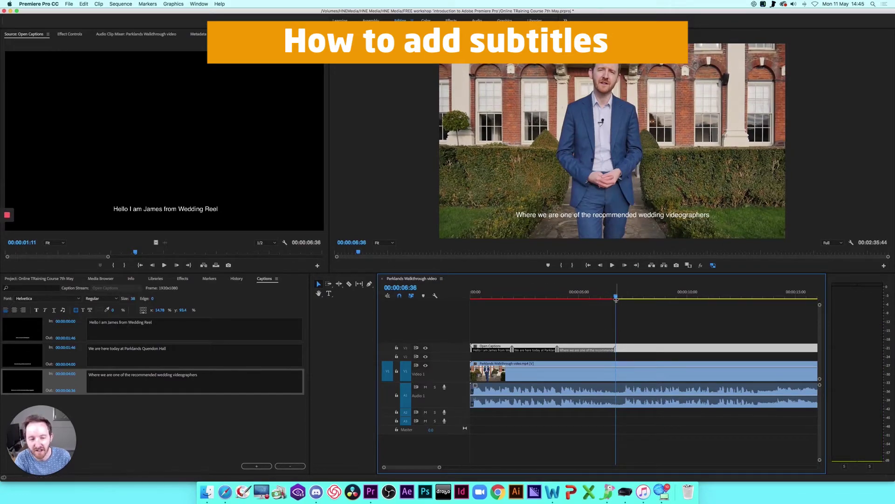
left_click_drag(616, 297, 464, 303)
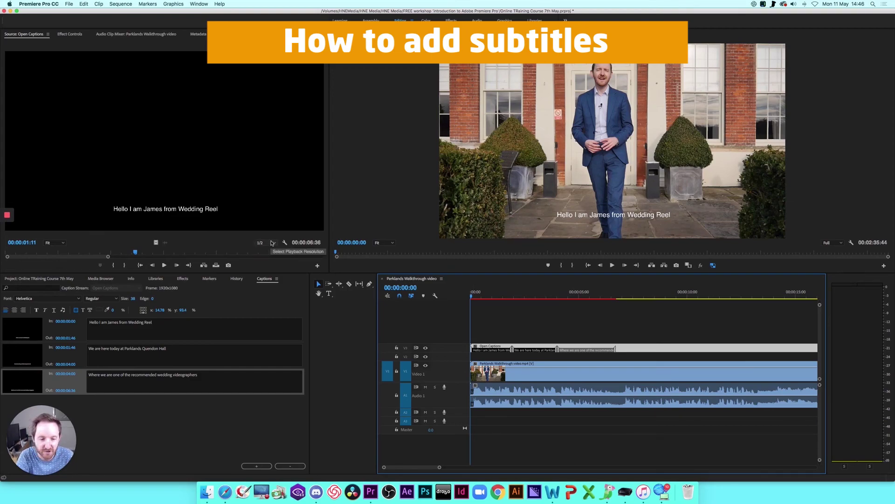
mouse_move(6, 217)
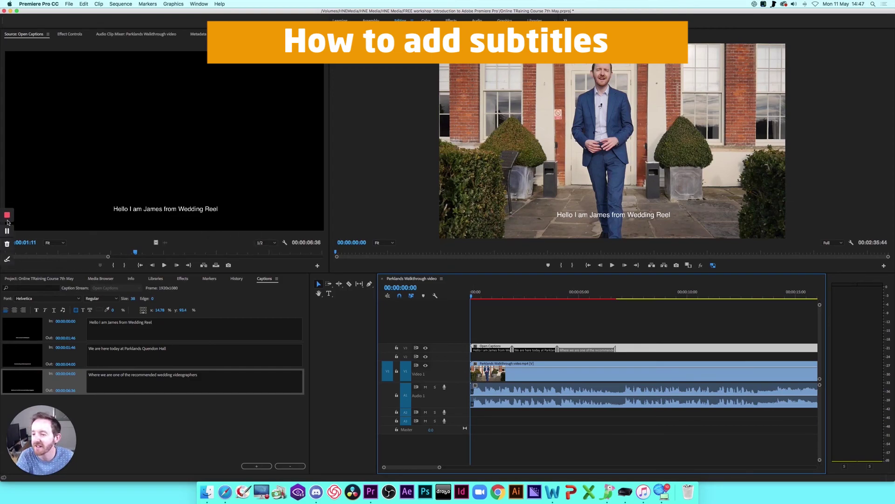